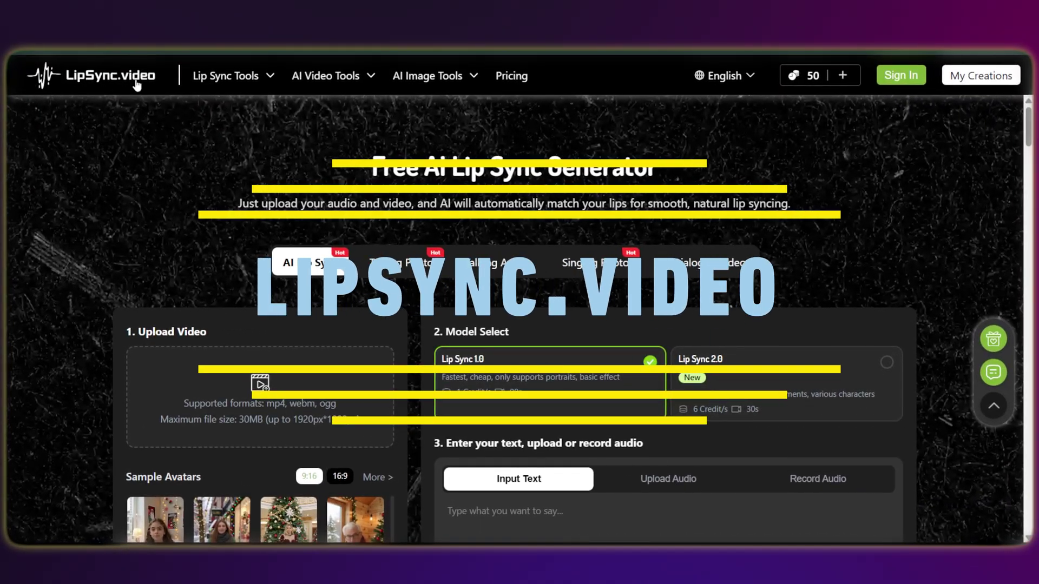
Sign in and browse the Lip Sync Tools, AI Video Tools and AI Image Tools menus.
left_click(899, 76)
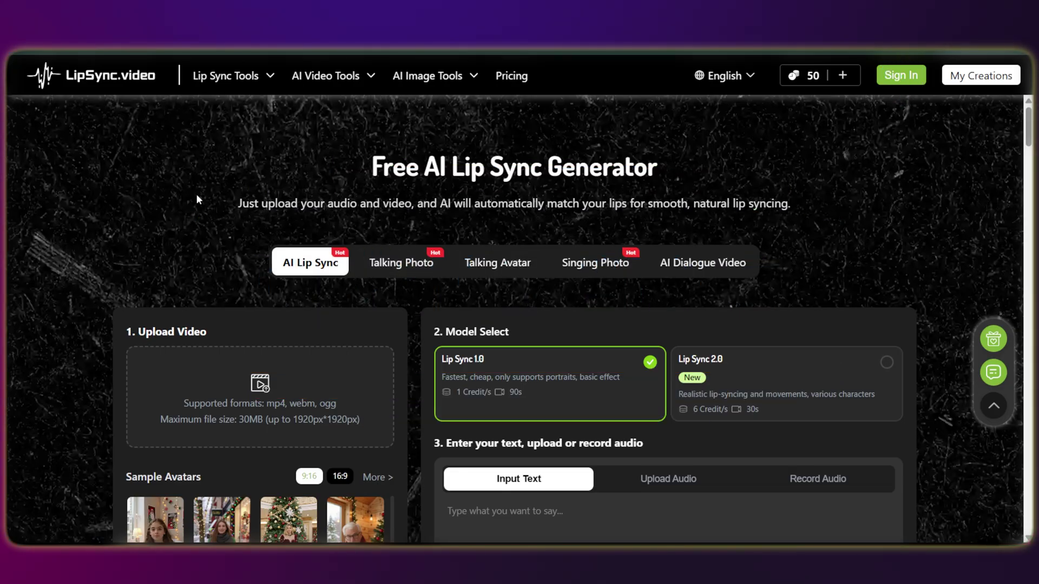
mouse_move(244, 87)
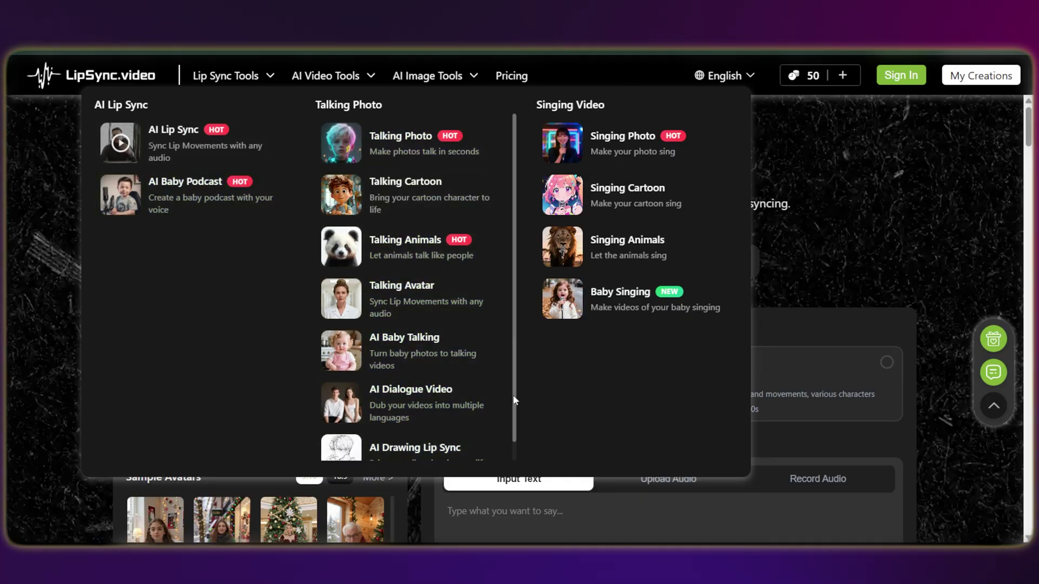
scroll(390, 443, "down", 2)
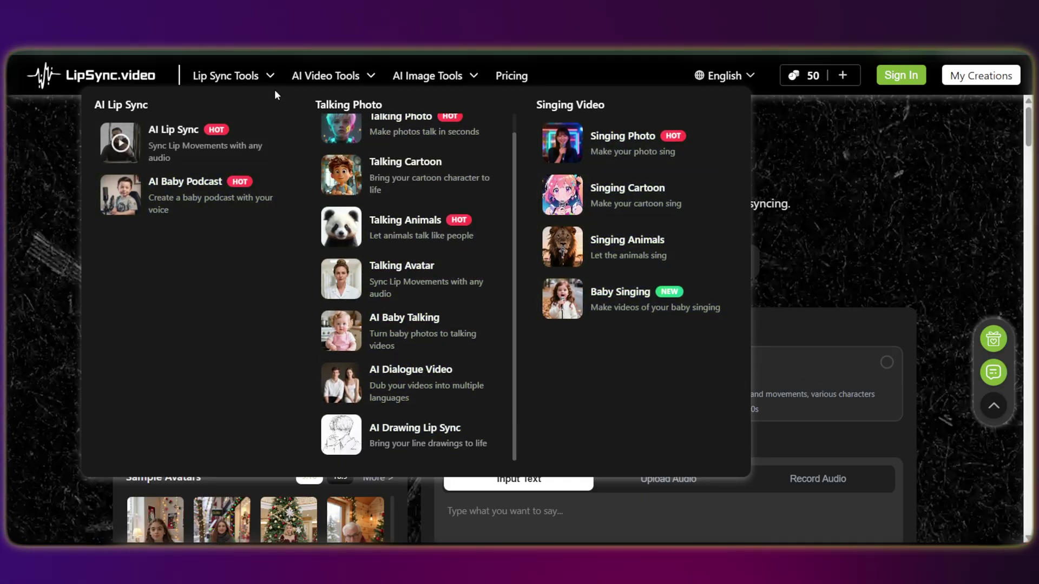
mouse_move(328, 75)
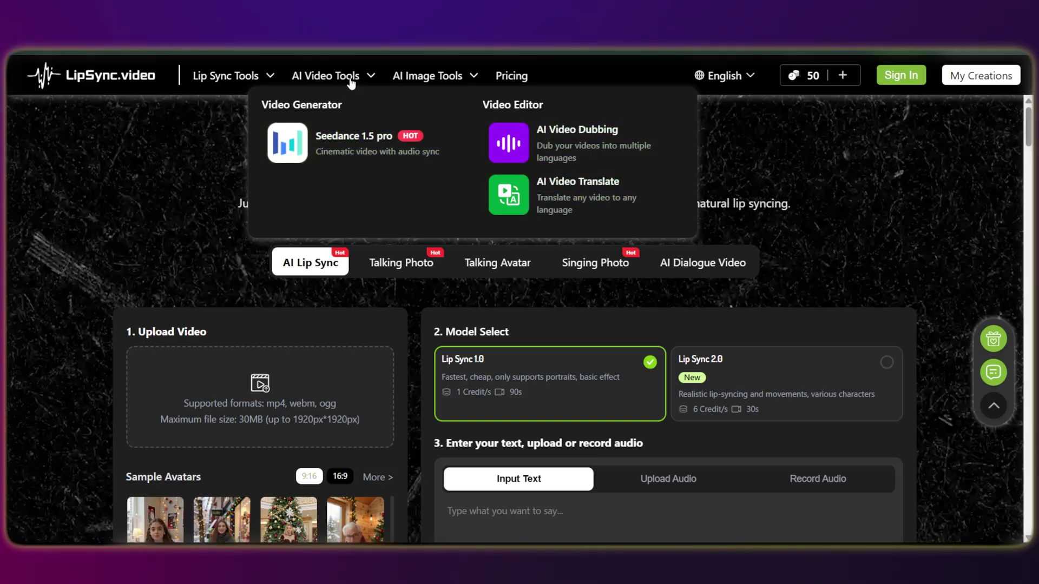
mouse_move(439, 76)
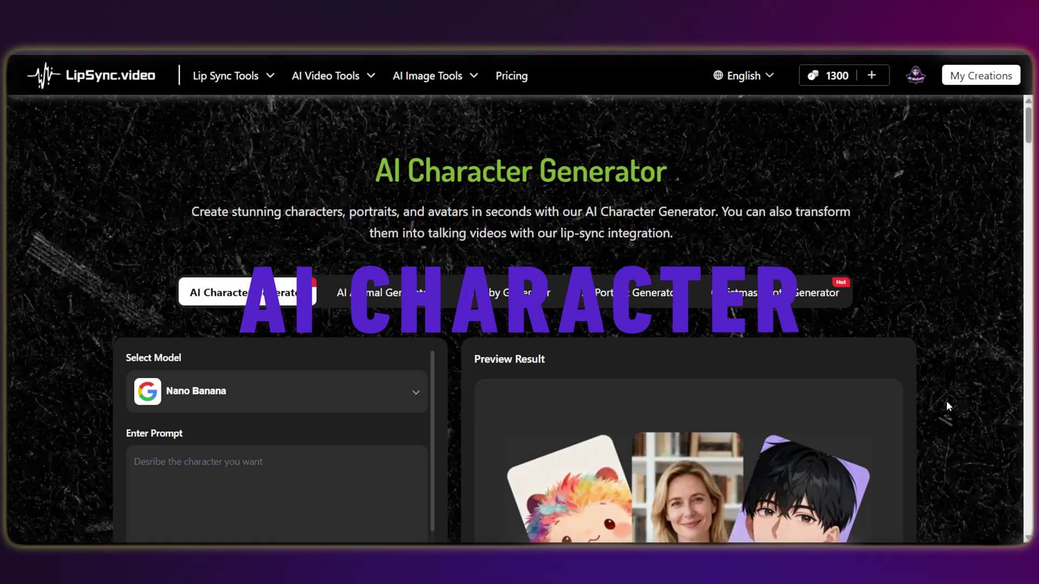
Keep Nano Banana as the image model and Default as the style.
scroll(947, 405, "down", 4)
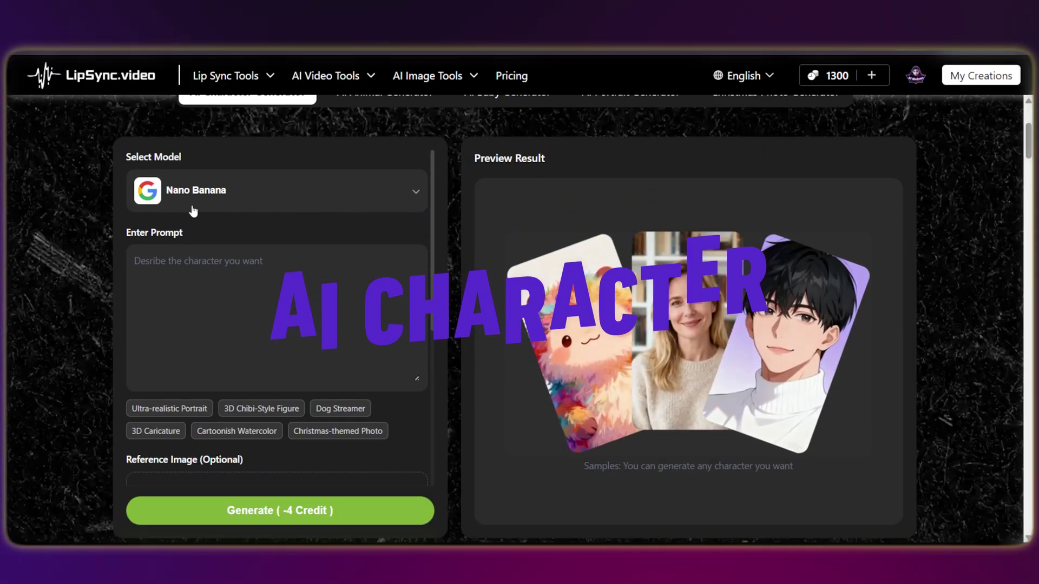
left_click(416, 195)
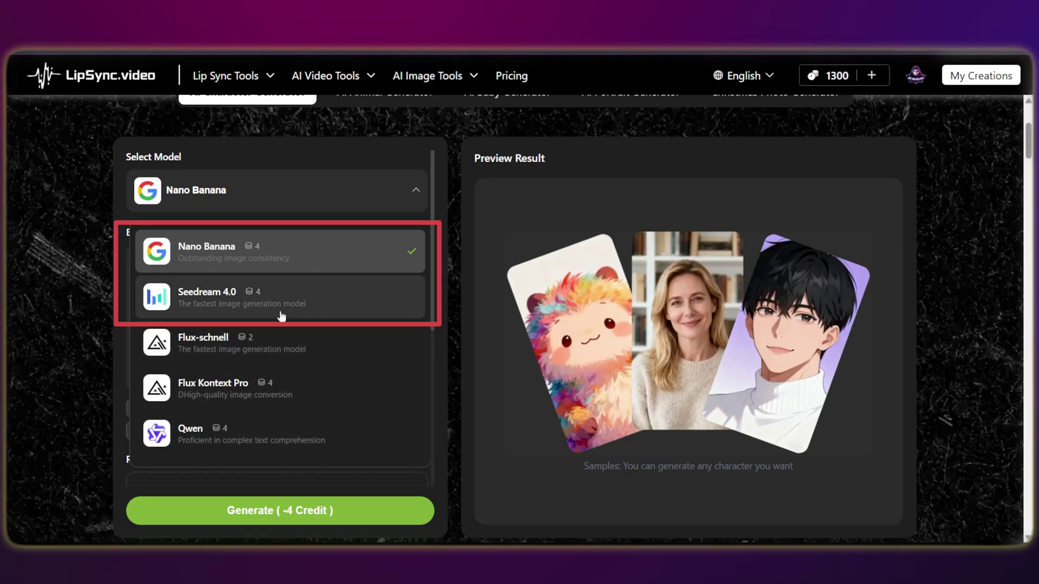
left_click(348, 255)
scroll(346, 270, "down", 1)
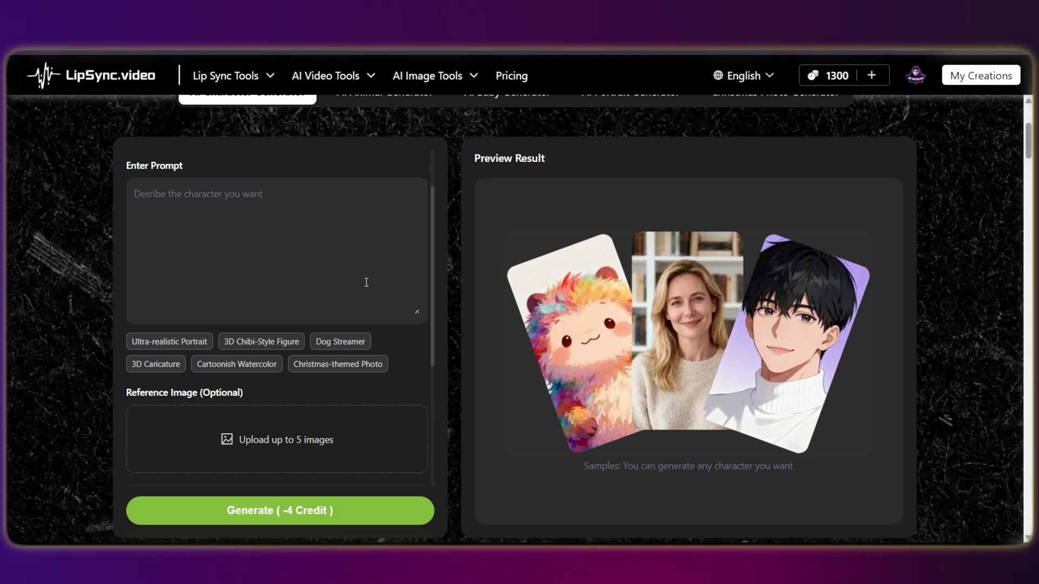
scroll(284, 321, "down", 2)
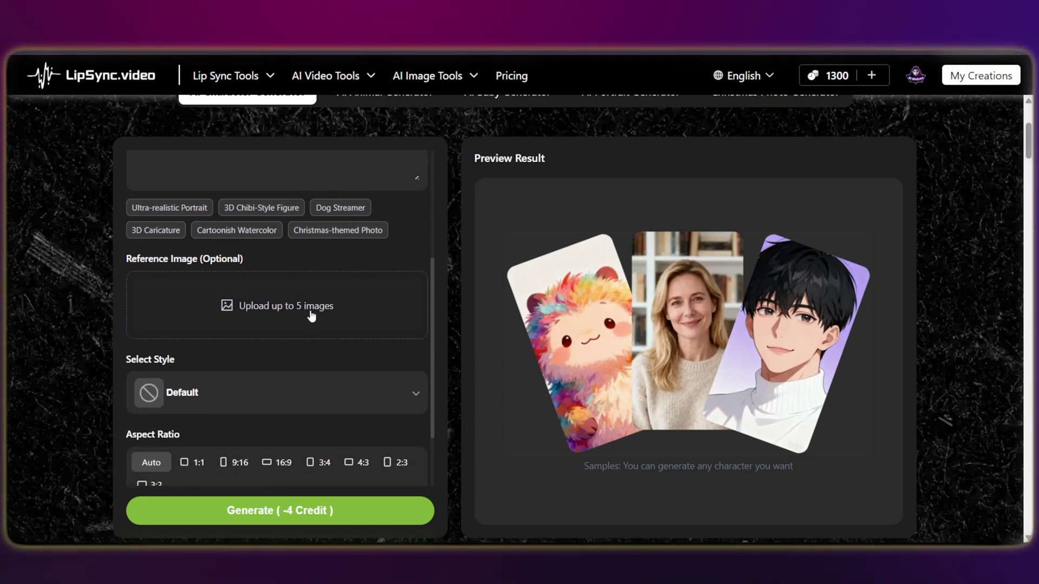
scroll(312, 316, "down", 1)
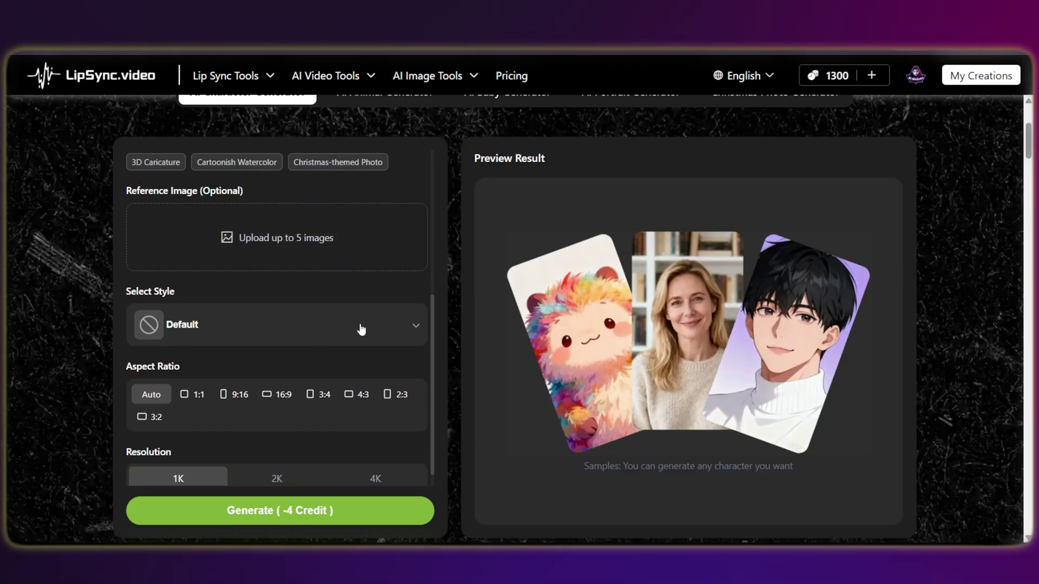
scroll(362, 329, "down", 1)
left_click(238, 308)
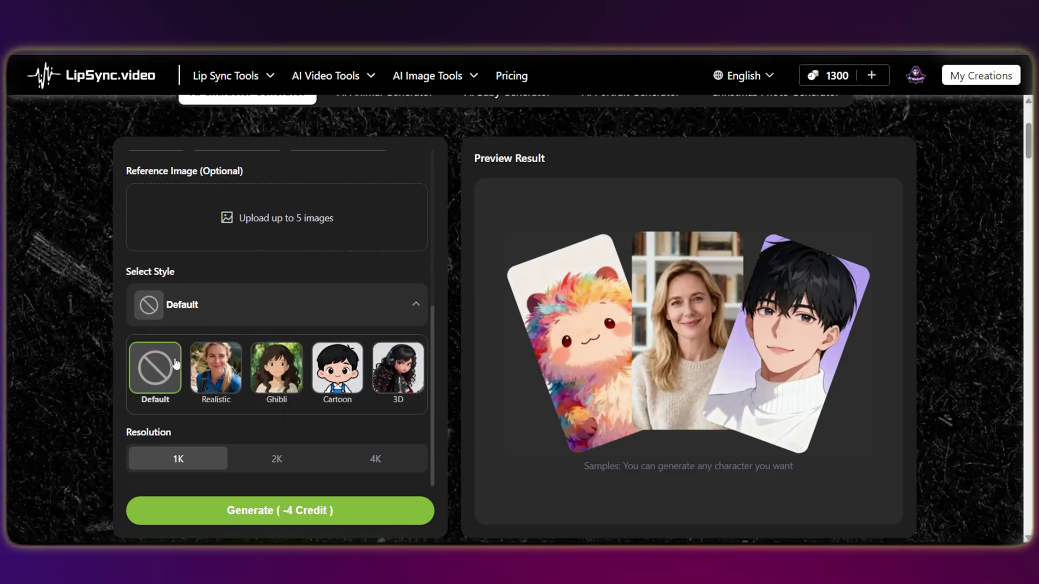
left_click(415, 304)
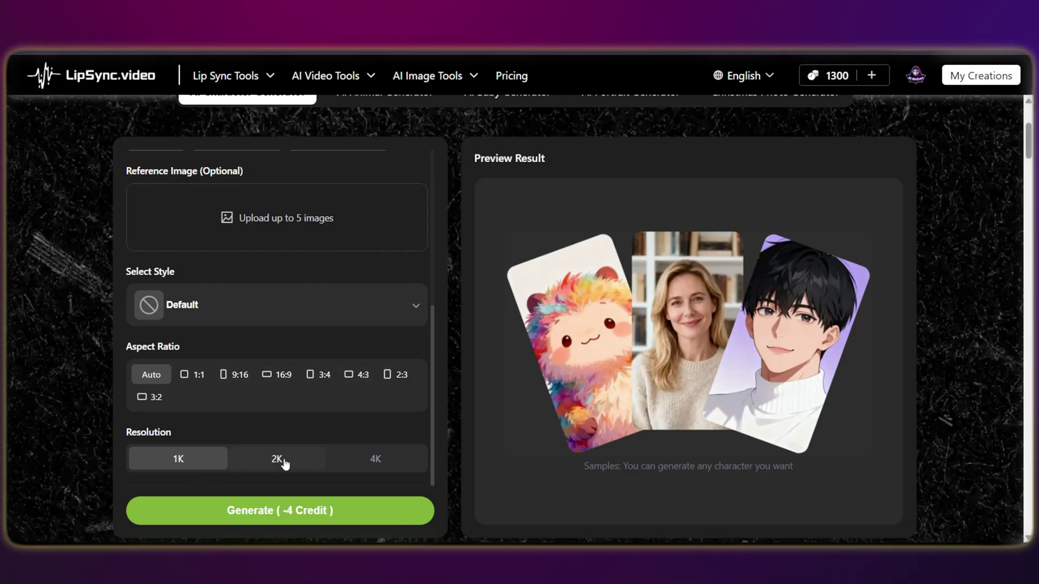
Set the character image resolution to 4K and aspect ratio to 16:9.
left_click(367, 460)
left_click(277, 374)
left_click(216, 513)
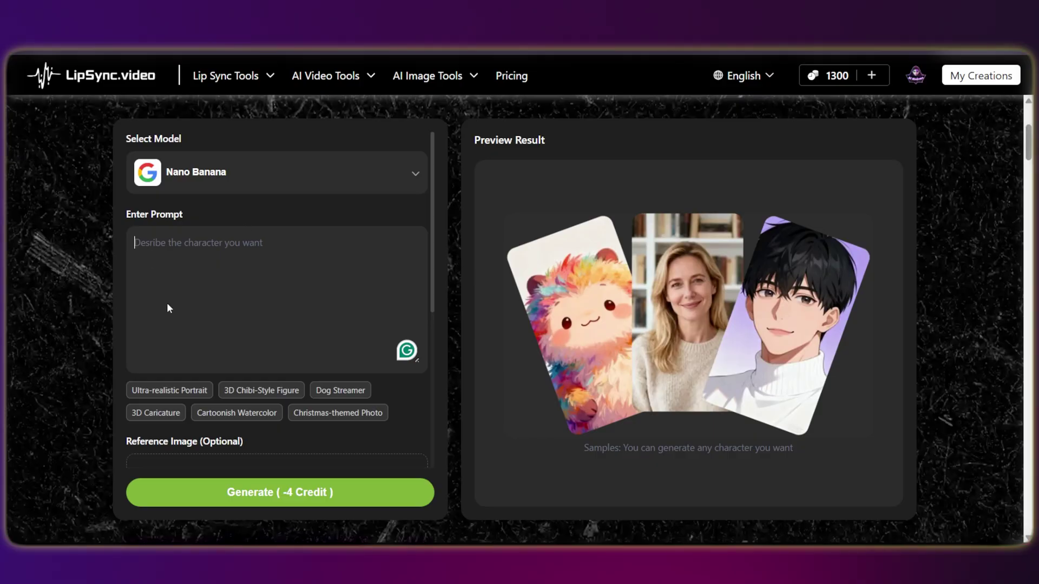
Paste the safari-guide character prompt and choose the Realistic style.
key("ctrl+v")
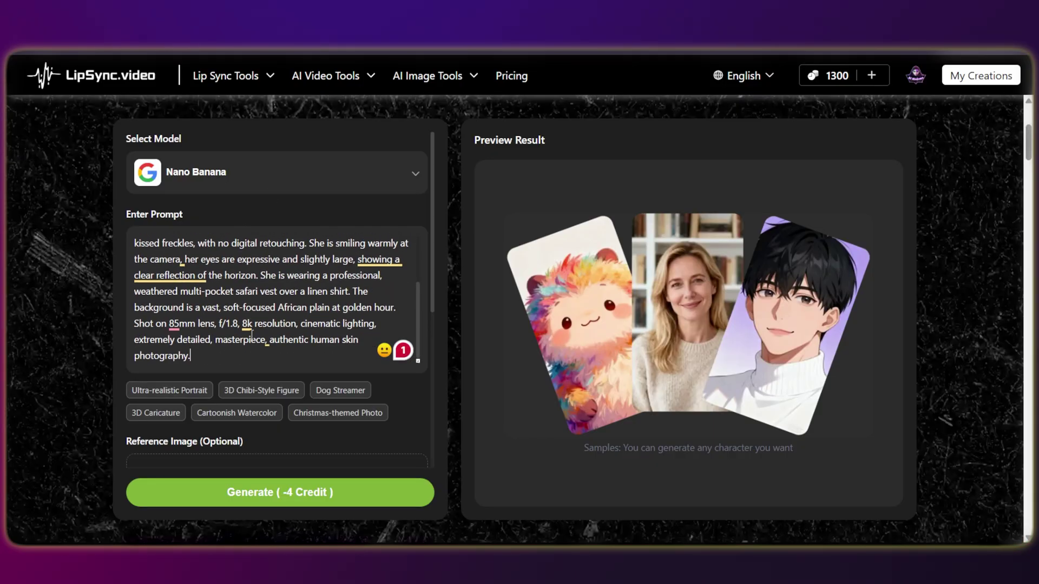
scroll(189, 329, "down", 3)
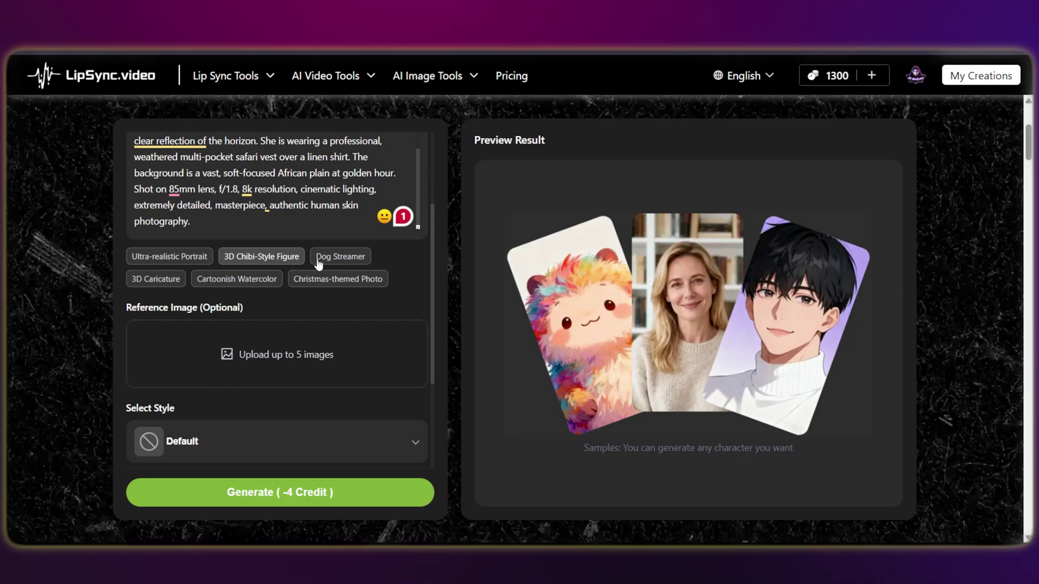
scroll(230, 358, "down", 3)
left_click(336, 289)
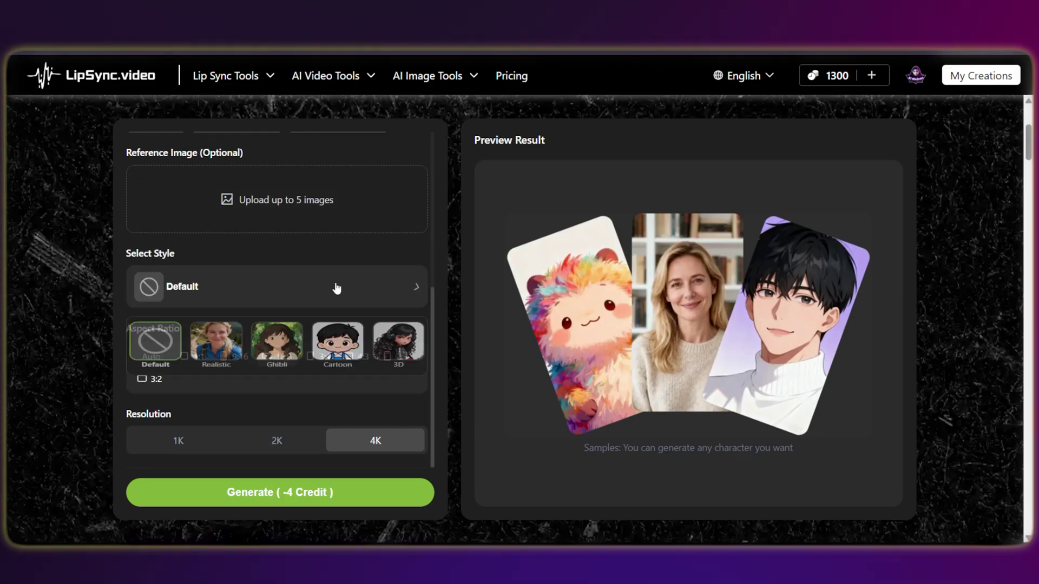
left_click(214, 351)
Generate the realistic safari-guide character image, running Generate a second time.
scroll(268, 402, "up", 3)
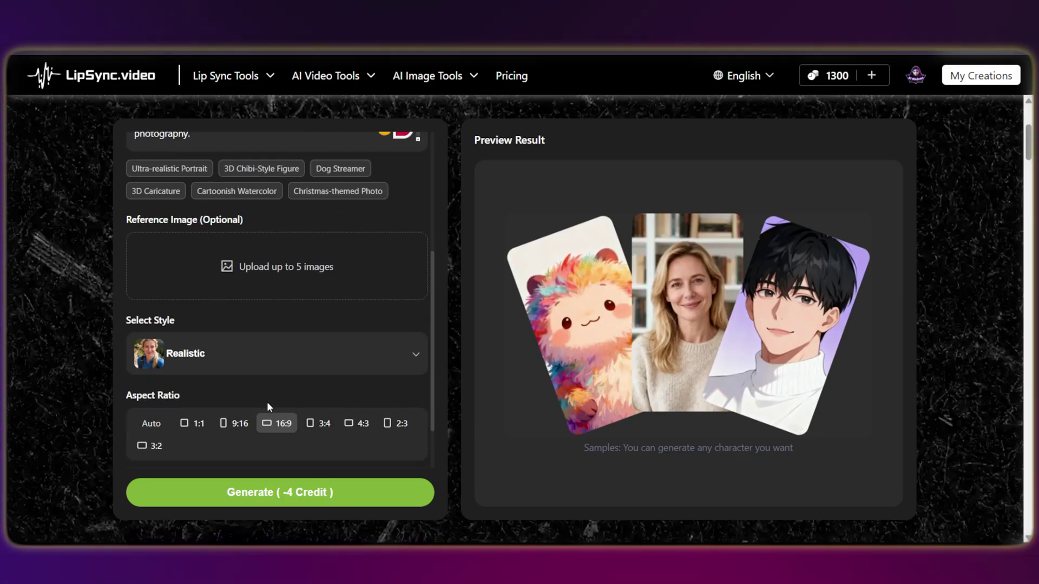
scroll(267, 406, "down", 3)
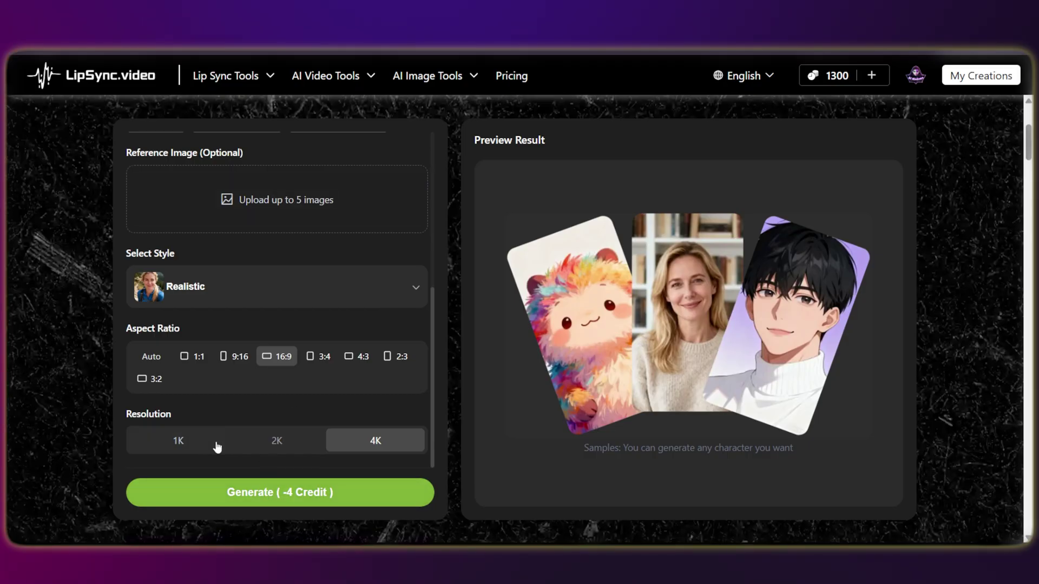
left_click(312, 494)
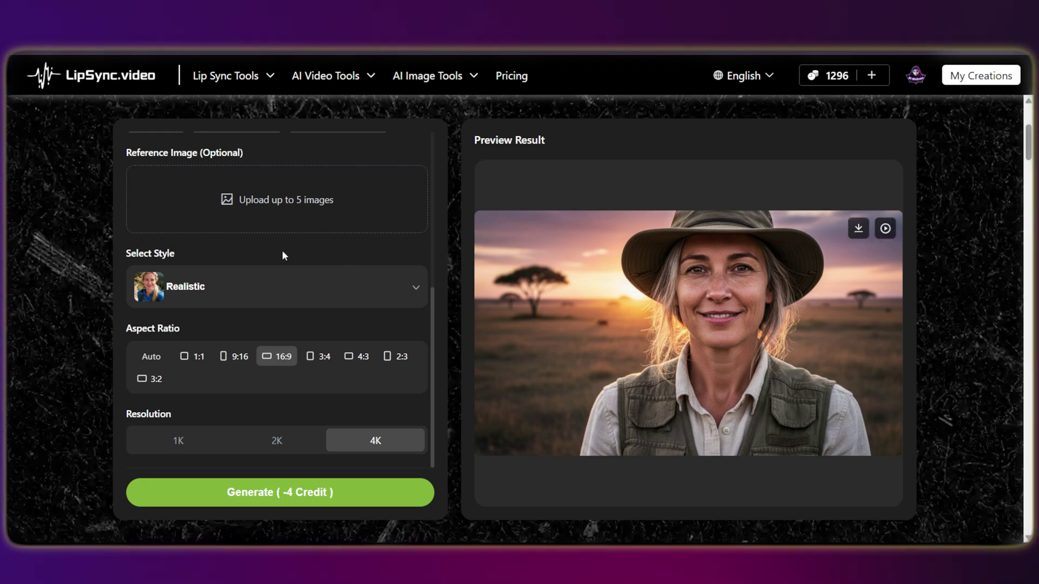
scroll(541, 422, "down", 5)
scroll(426, 413, "up", 6)
scroll(575, 374, "down", 1)
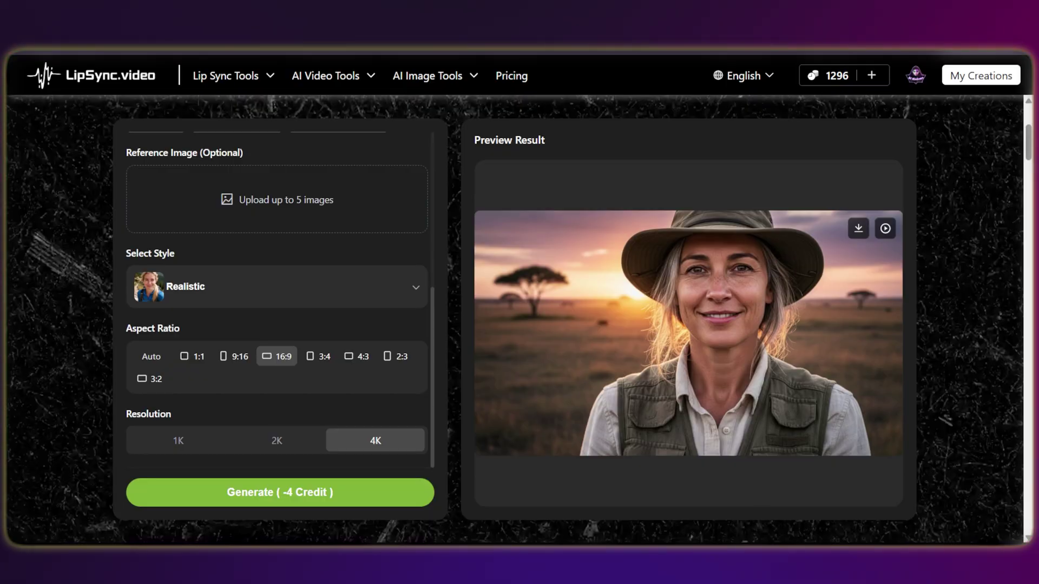
scroll(241, 373, "up", 5)
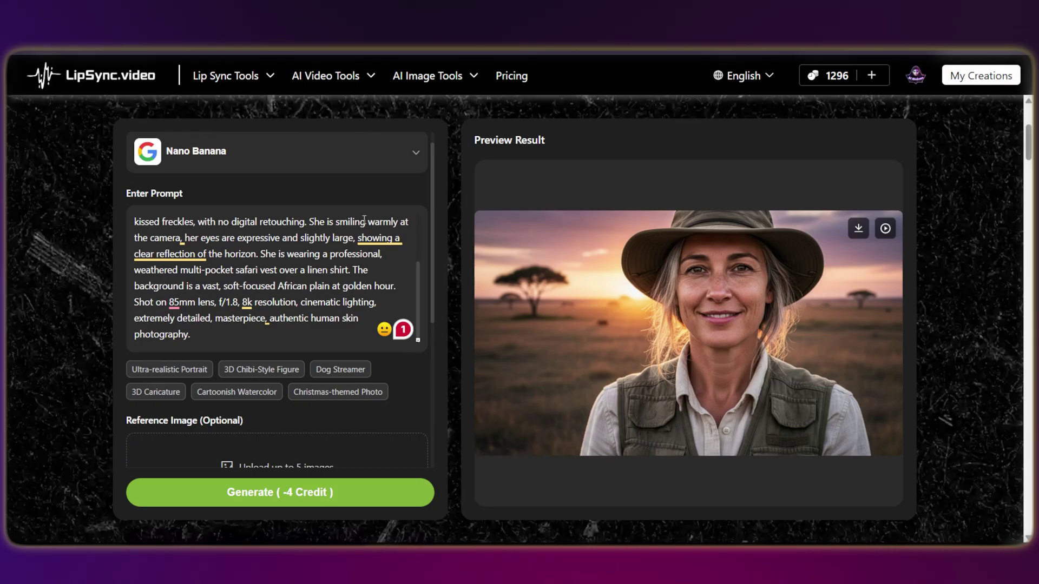
scroll(241, 372, "down", 5)
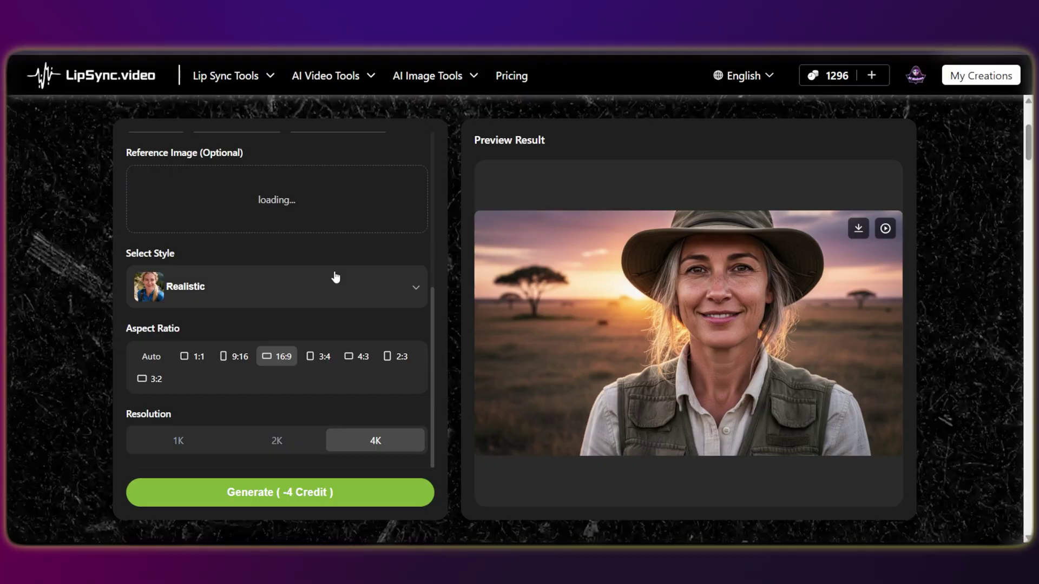
left_click(323, 504)
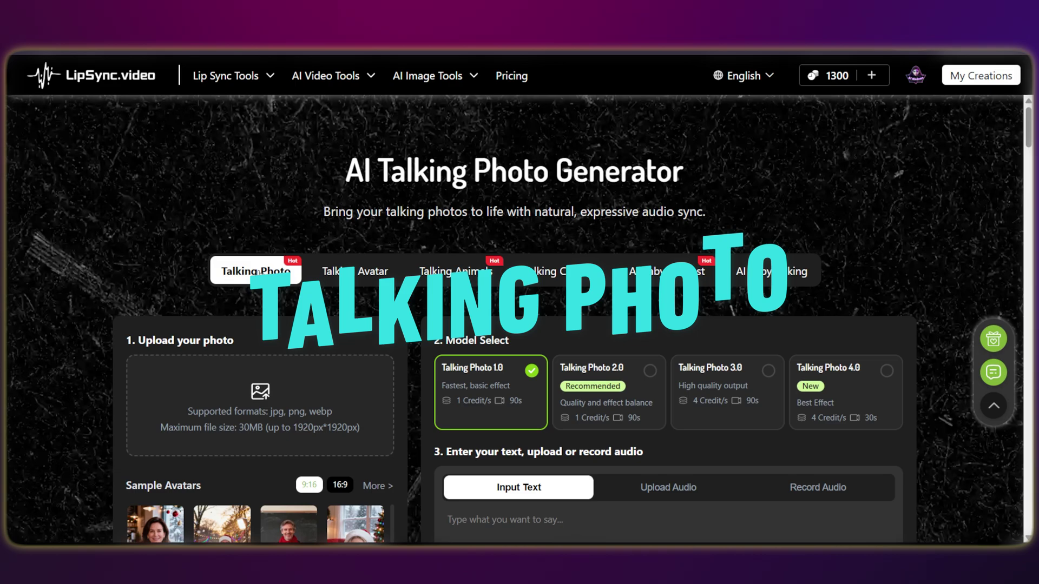
Switch to Talking Photo 4.0 and paste the Masai Mara paragraph as speech, removing the stray leading quote.
scroll(300, 293, "down", 3)
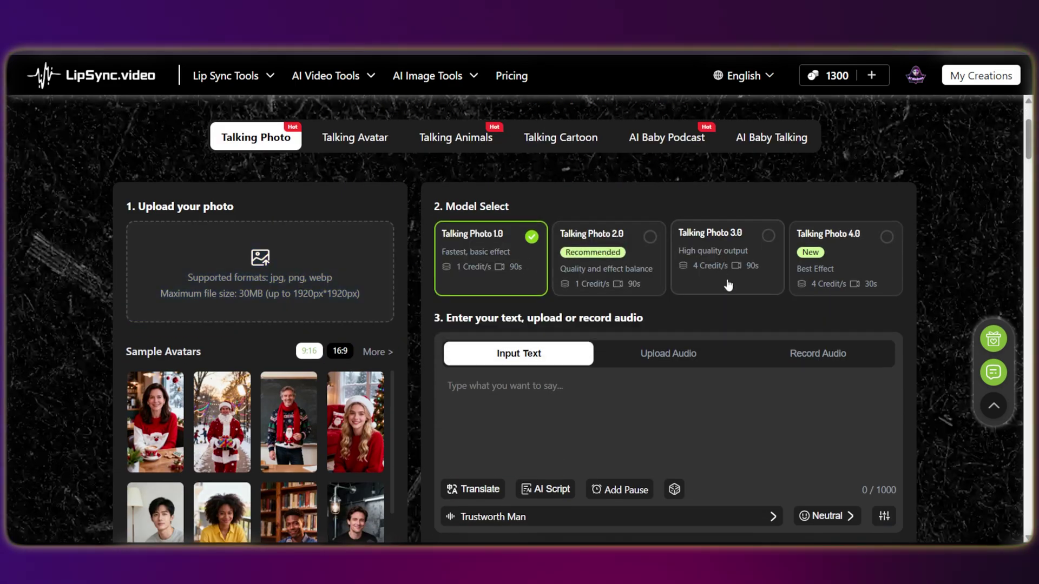
left_click(846, 267)
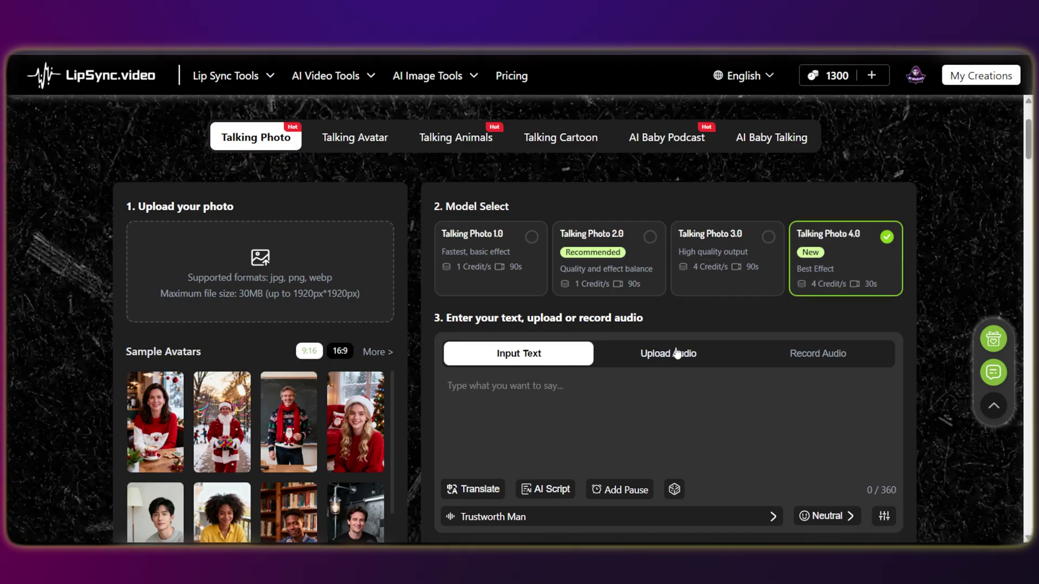
scroll(817, 352, "down", 3)
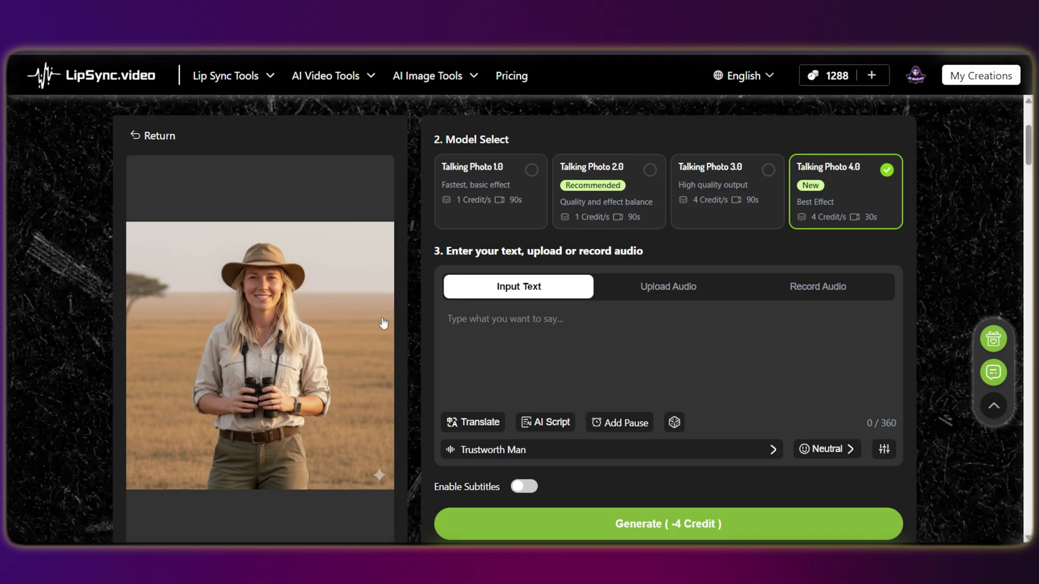
left_click(451, 324)
type("\"It's 10:00 AM here in the Masai Mara, and the African sun is already out in full force. The soft golden light of dawn has vanished, replaced by a brilliant, high-noon glare that has pushed the temperature up to a blistering 32 degrees Celsius.")
key("ctrl+Home")
key("Delete")
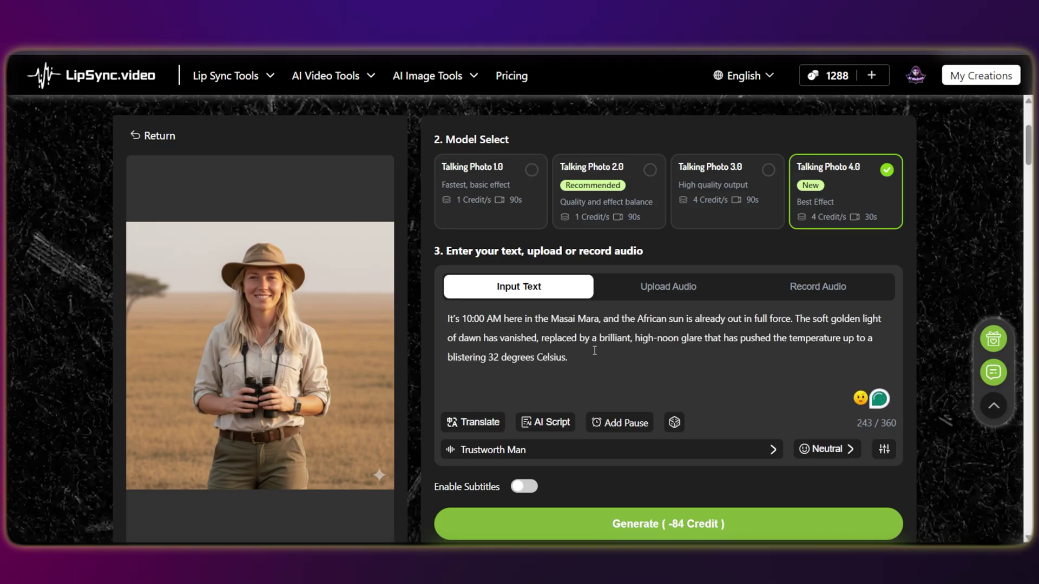
Choose the Stressed Lady voice with Surprised emotion and generate the talking photo.
left_click(768, 449)
mouse_move(798, 216)
left_mouse_down()
mouse_move(798, 231)
mouse_move(795, 215)
left_mouse_up()
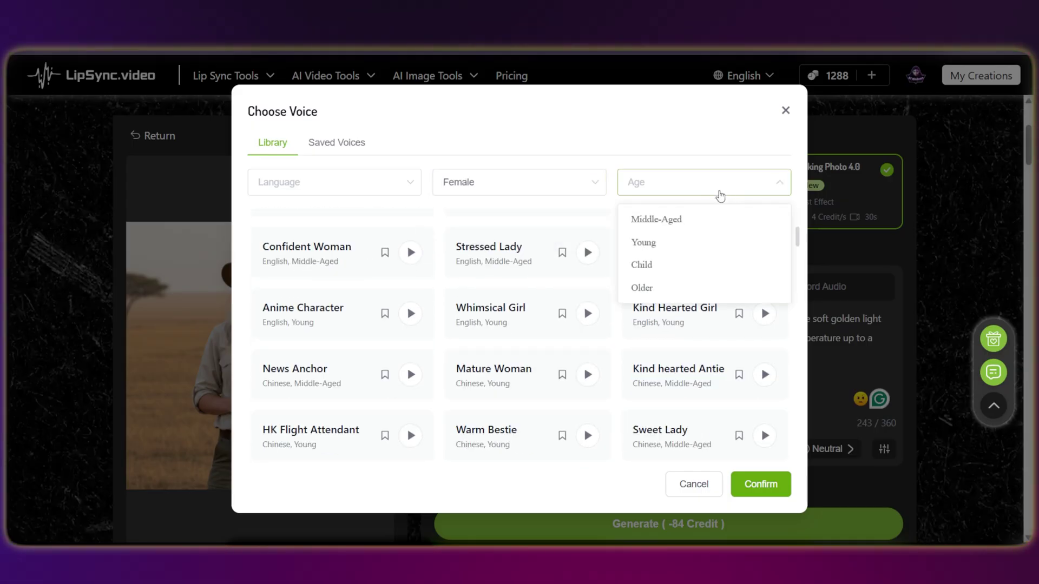
left_click(652, 220)
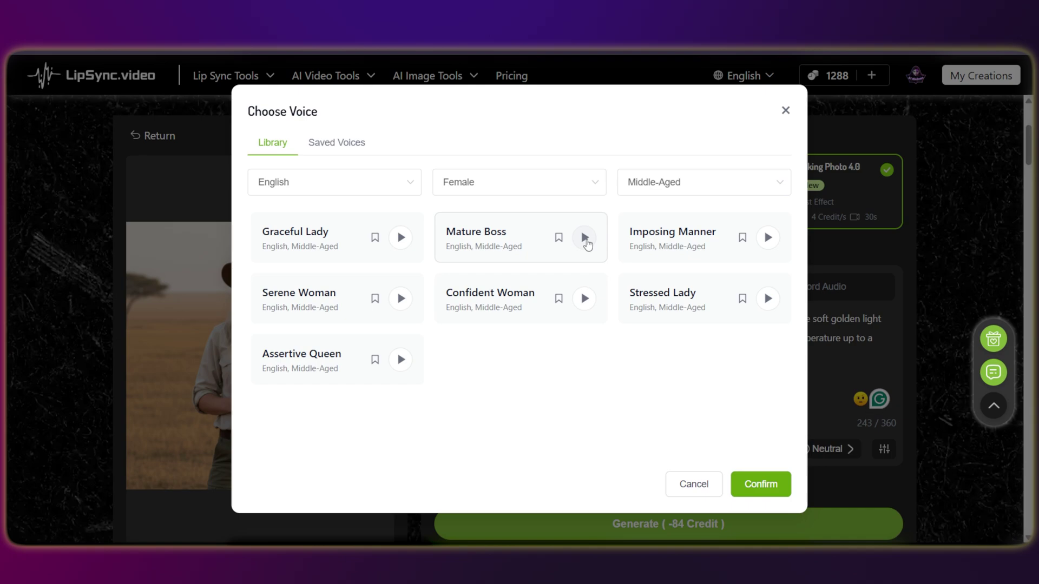
left_click(767, 238)
left_click(767, 299)
left_click(760, 484)
left_click(848, 449)
left_click(827, 414)
left_click(668, 524)
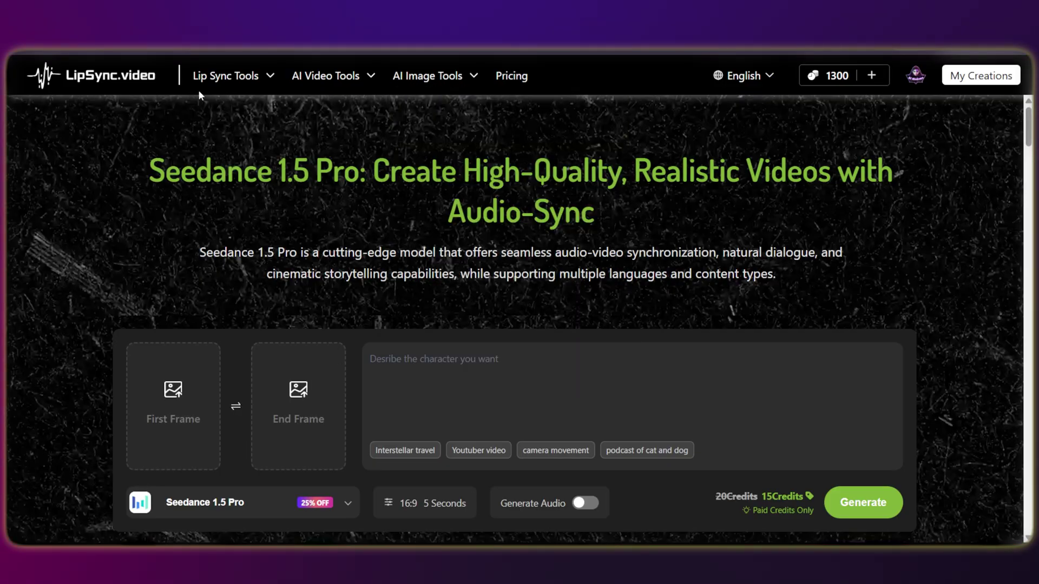
Set the Seedance 1.5 Pro video to 12 seconds, paste the savanna-walk prompt, and generate.
mouse_move(214, 76)
mouse_move(336, 75)
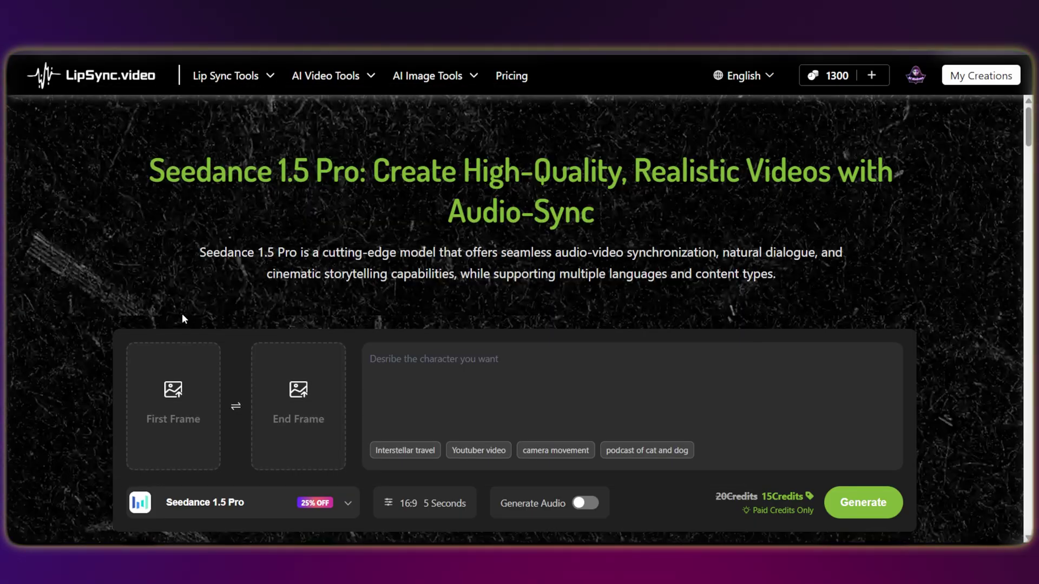
scroll(182, 315, "down", 3)
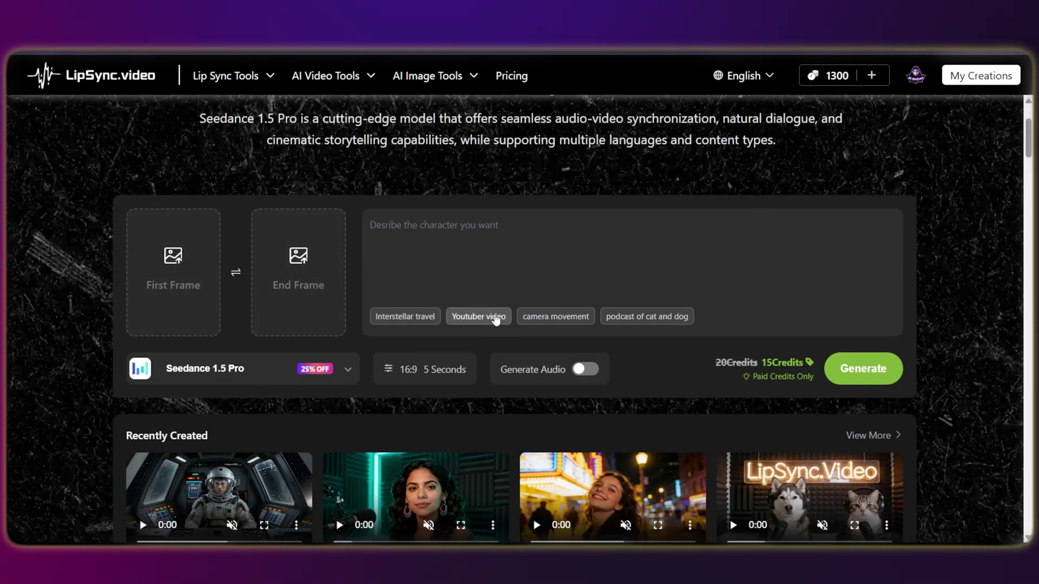
left_click(417, 377)
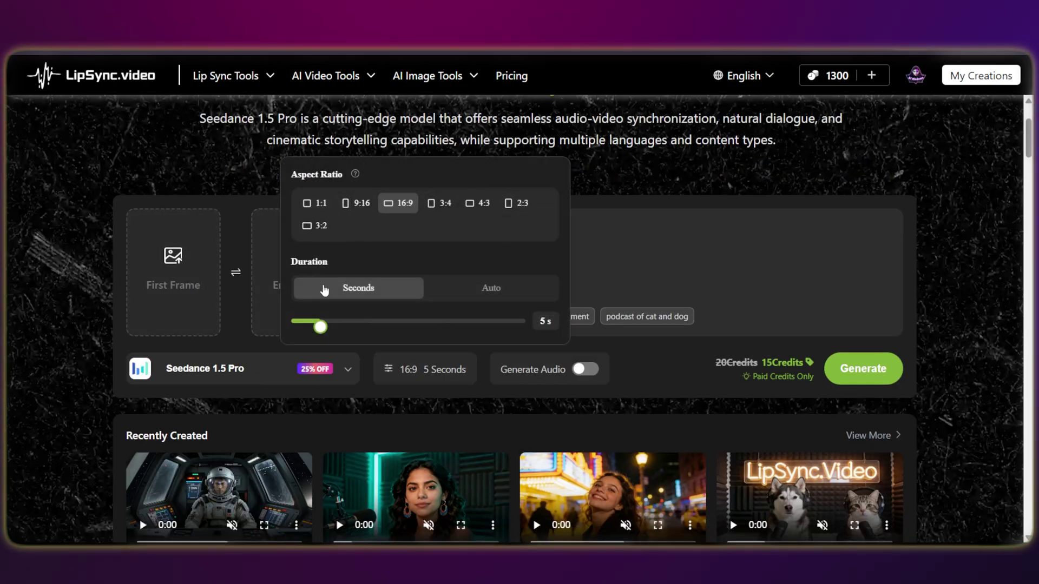
left_click_drag(320, 326, 521, 327)
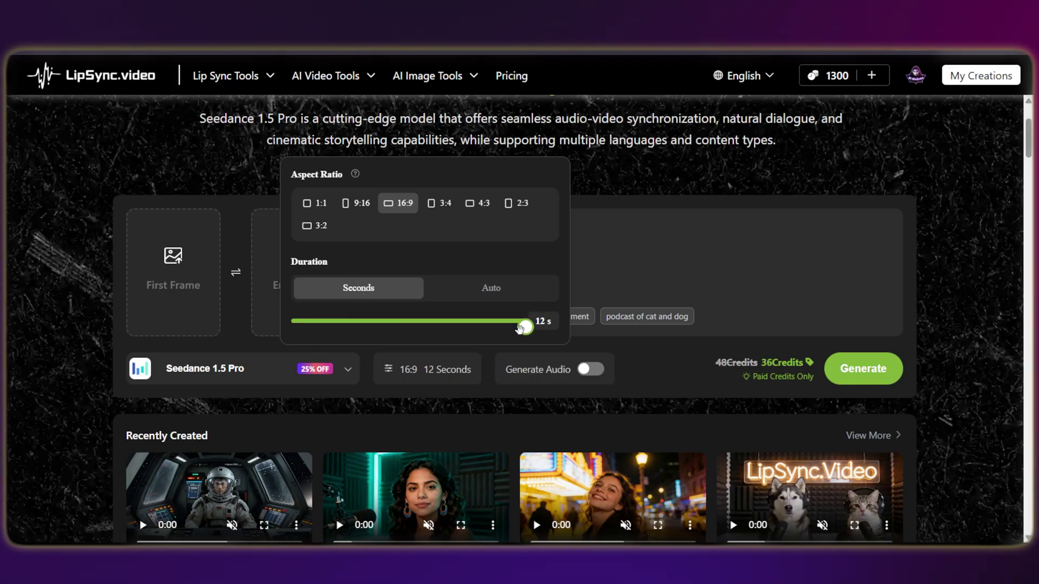
left_click(465, 400)
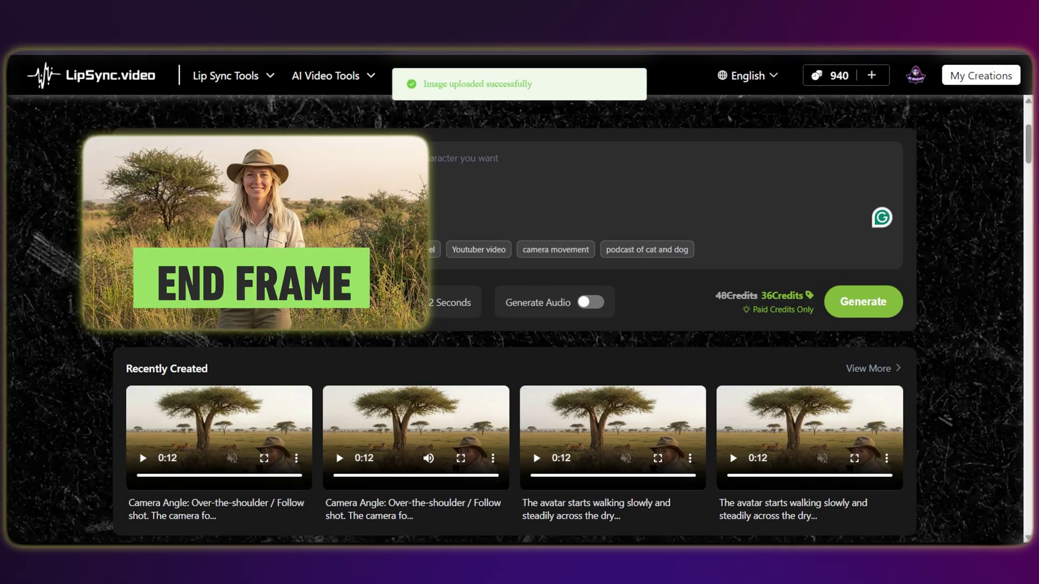
key("ctrl+v")
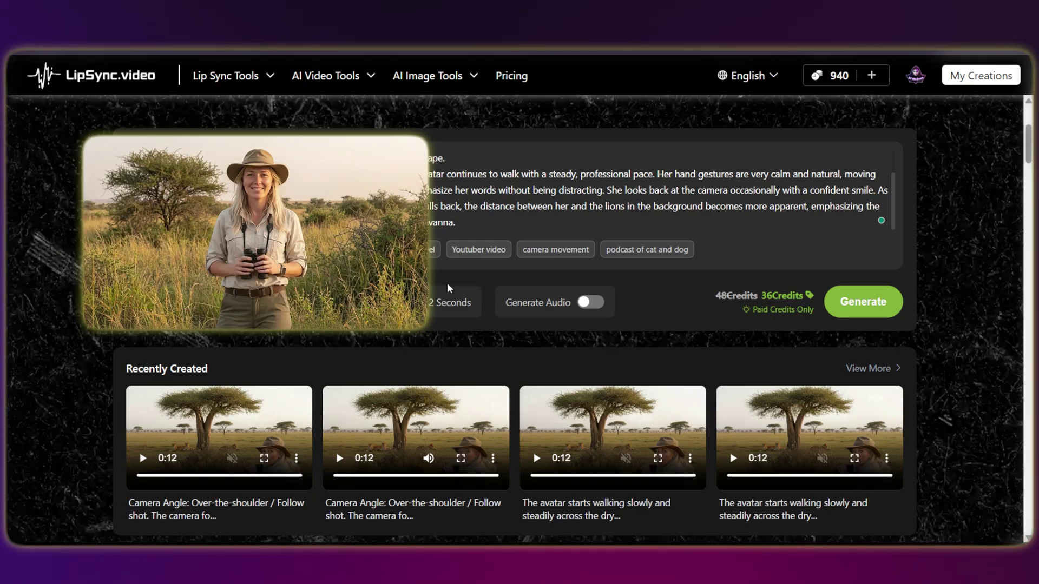
left_click(435, 303)
left_click(863, 301)
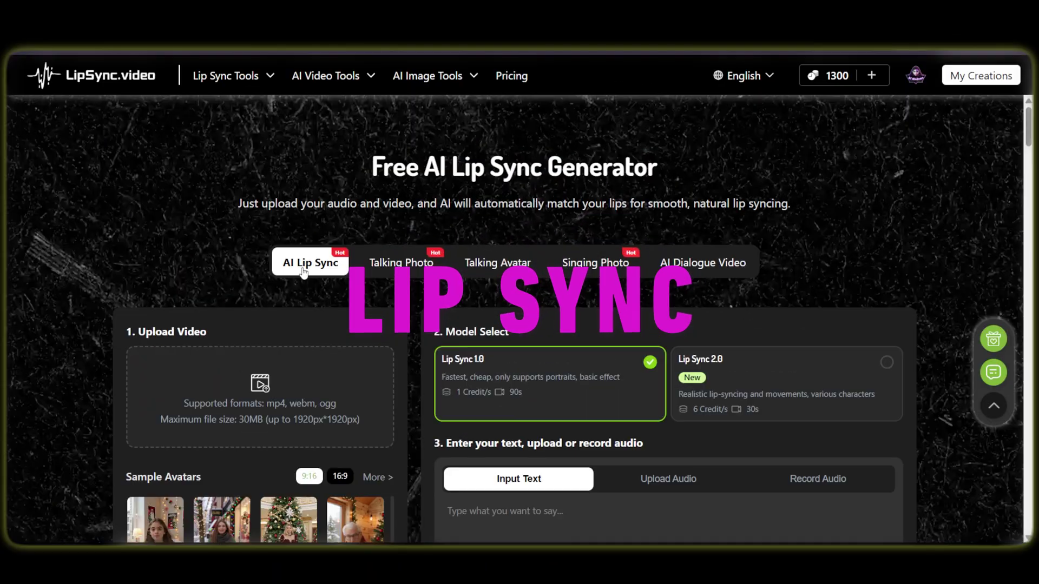
scroll(196, 224, "down", 2)
mouse_move(197, 223)
scroll(282, 312, "down", 4)
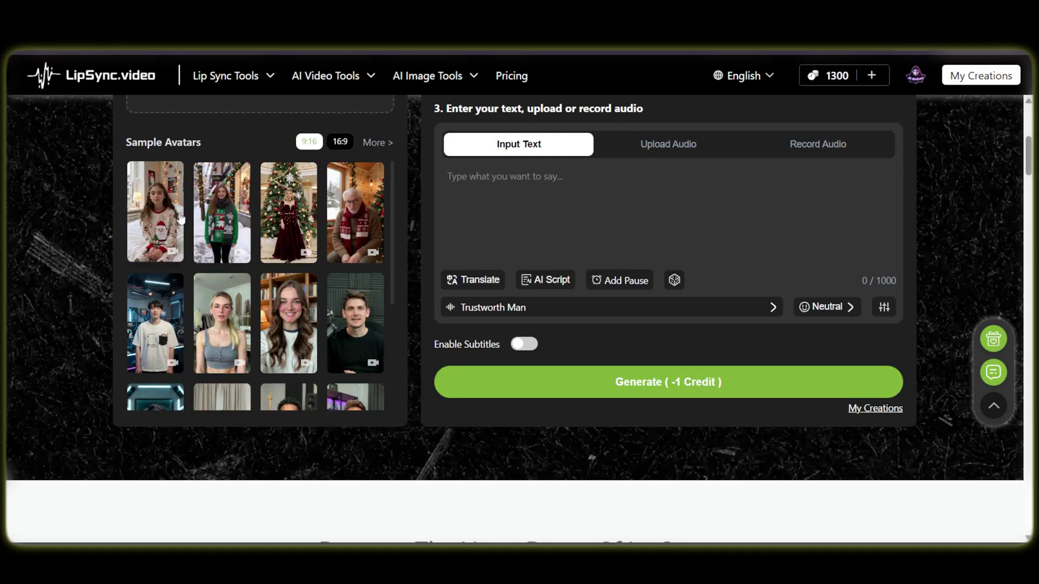
left_click(379, 142)
scroll(681, 368, "up", 3)
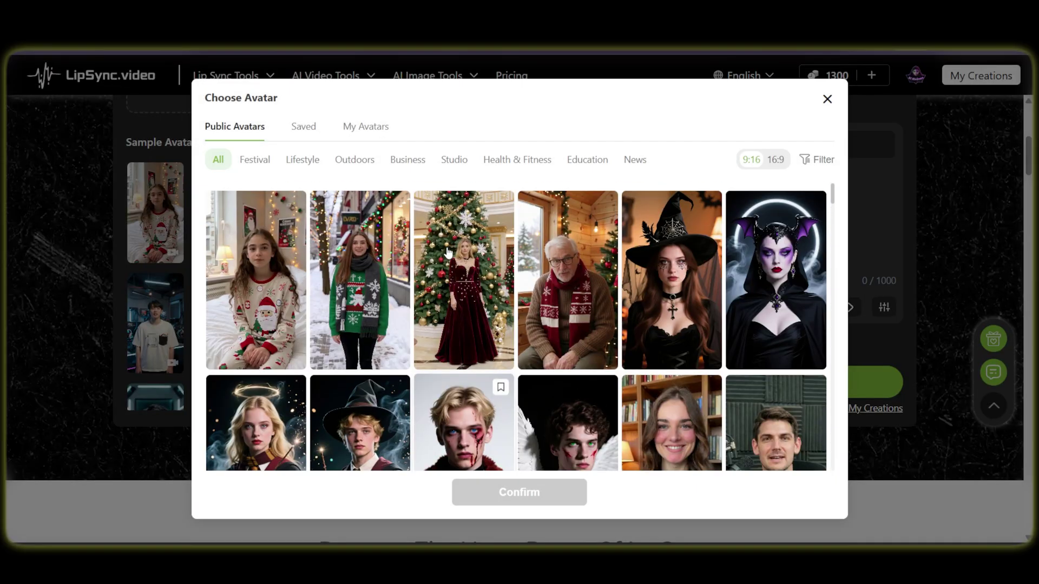
left_click(775, 159)
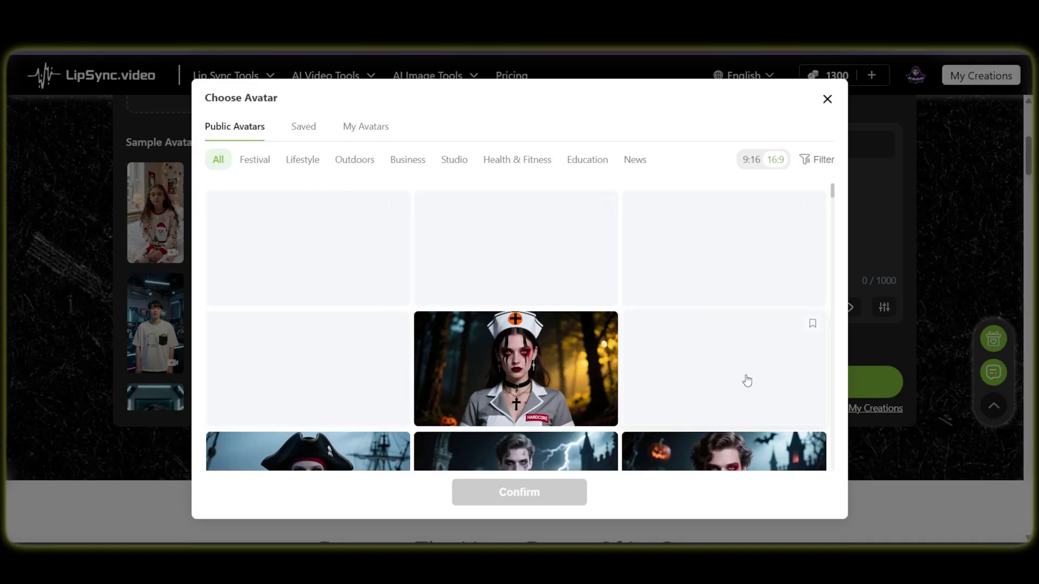
scroll(793, 314, "down", 4)
scroll(793, 315, "up", 4)
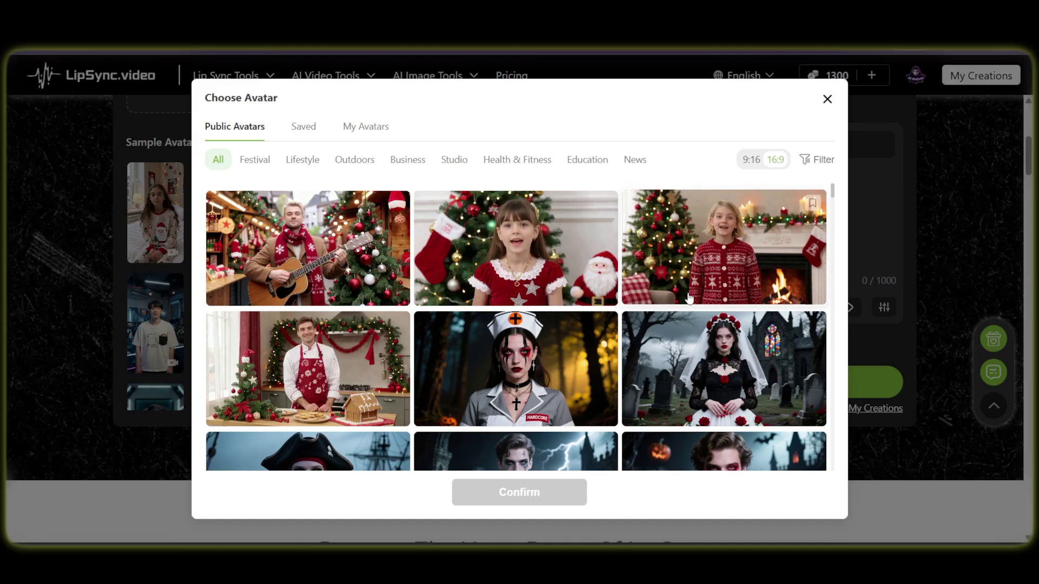
left_click(827, 99)
scroll(626, 287, "up", 4)
left_click(765, 243)
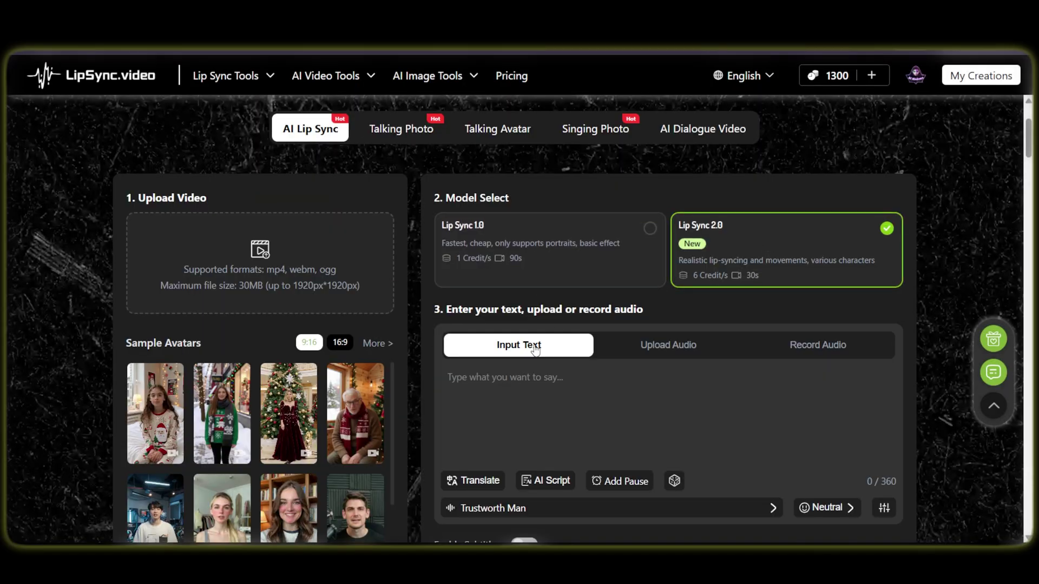
scroll(490, 460, "down", 2)
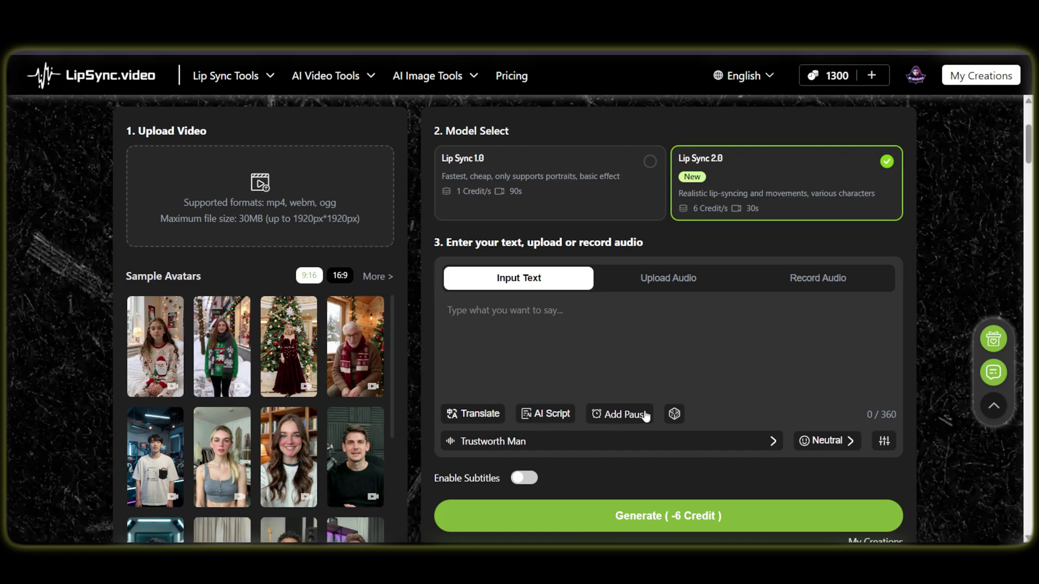
left_click(770, 441)
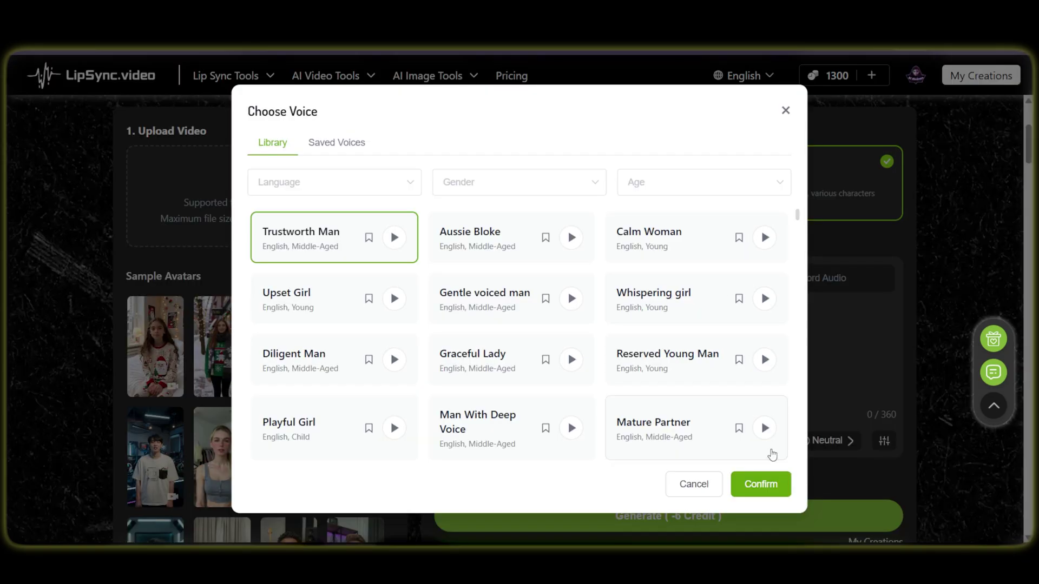
left_click(784, 112)
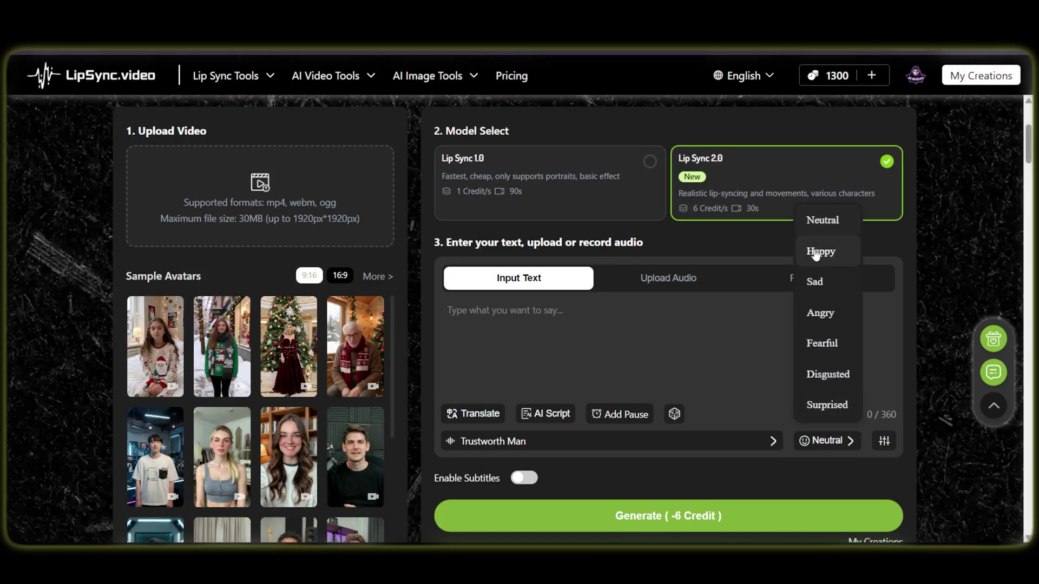
mouse_move(885, 449)
scroll(617, 399, "down", 3)
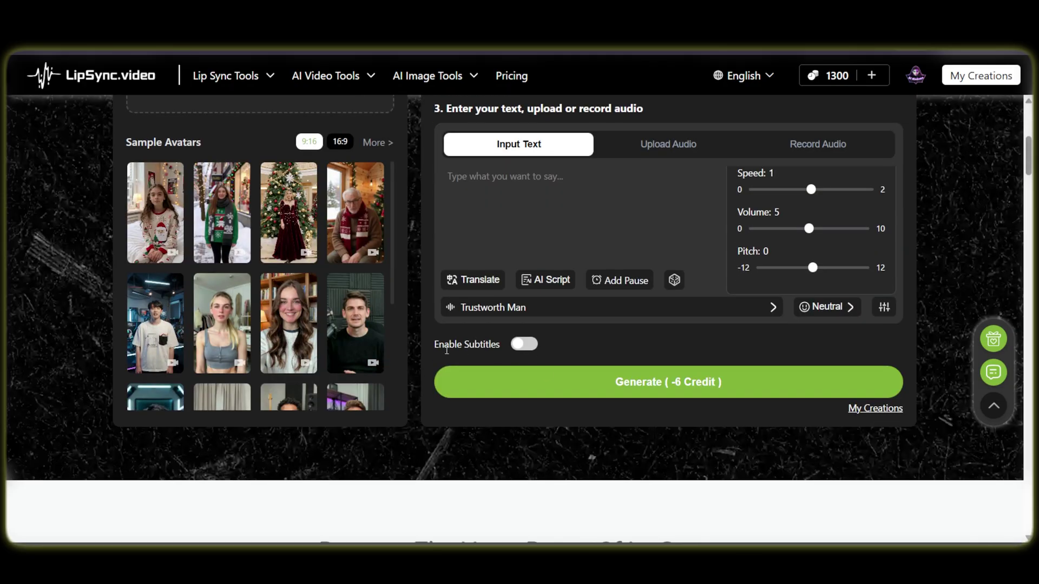
scroll(676, 390, "up", 4)
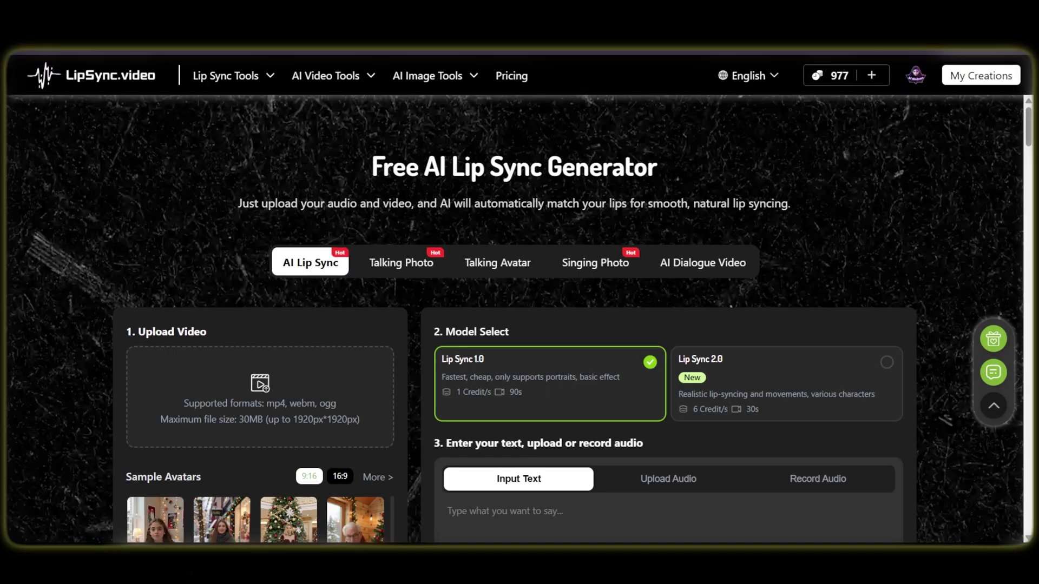
left_click(994, 341)
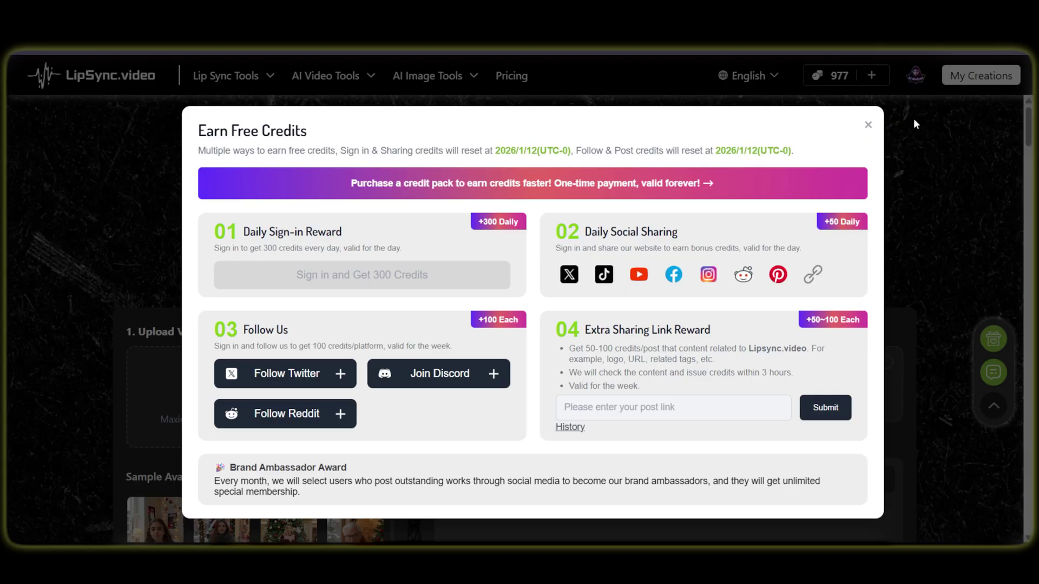
left_click(868, 126)
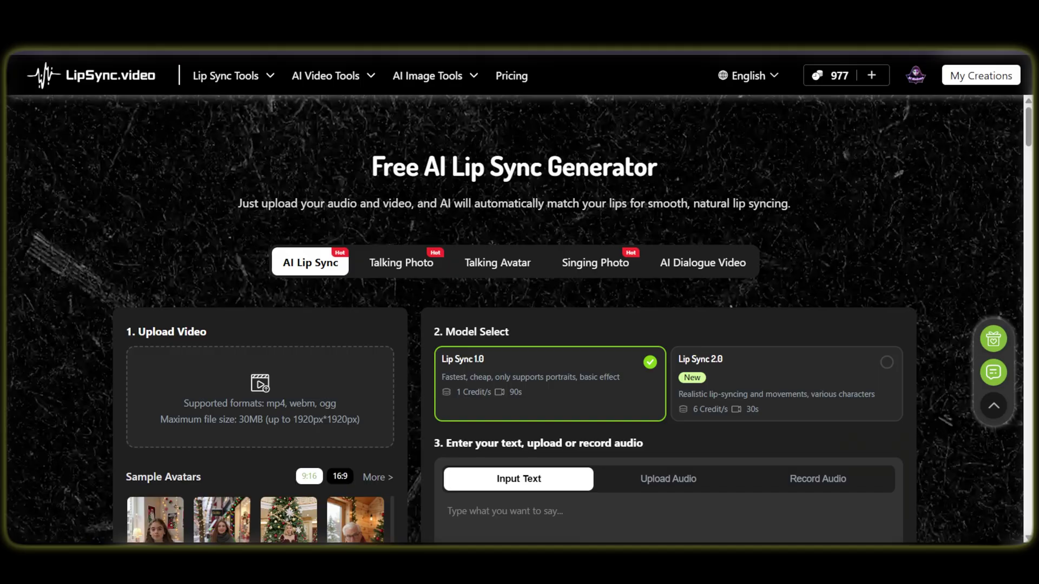